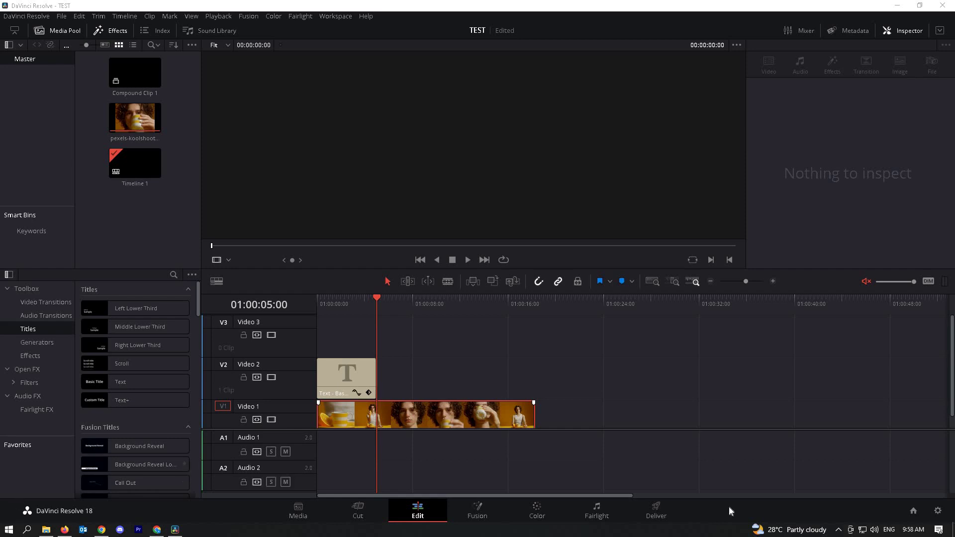
Keep the timeline resolution at 1920 x 1080 HD in Project Settings
left_click(938, 511)
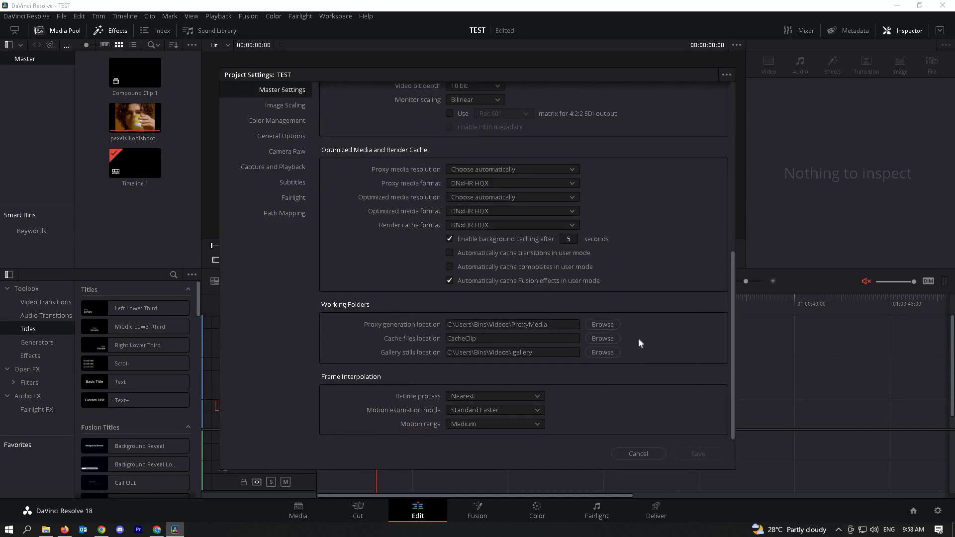
scroll(637, 321, "up", 3)
scroll(636, 299, "up", 2)
scroll(640, 296, "up", 2)
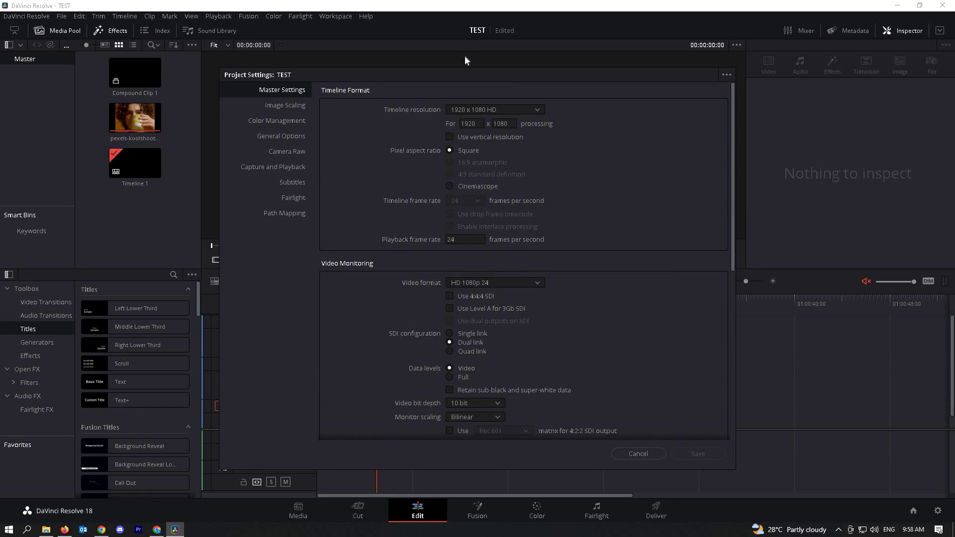
left_click_drag(455, 75, 694, 60)
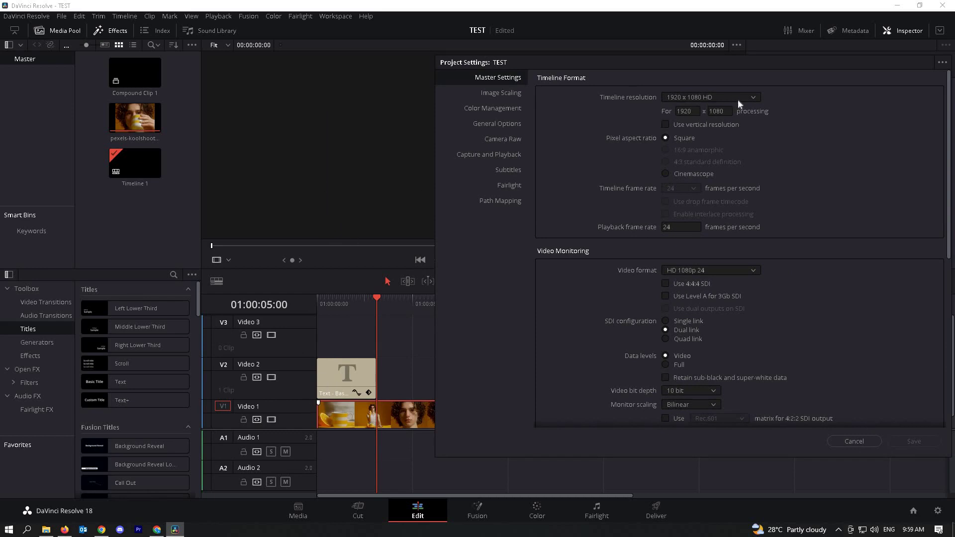
left_click(755, 98)
scroll(737, 186, "down", 5)
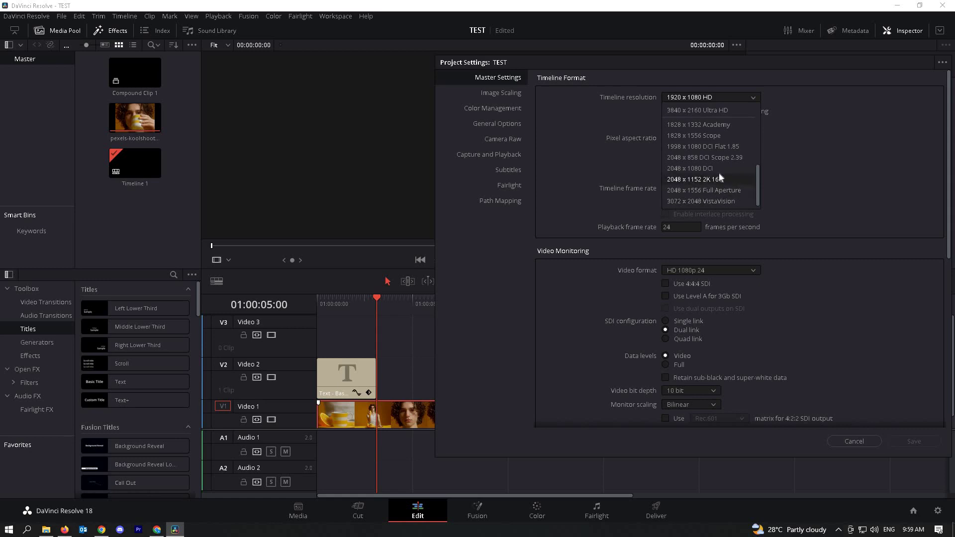
scroll(730, 188, "up", 5)
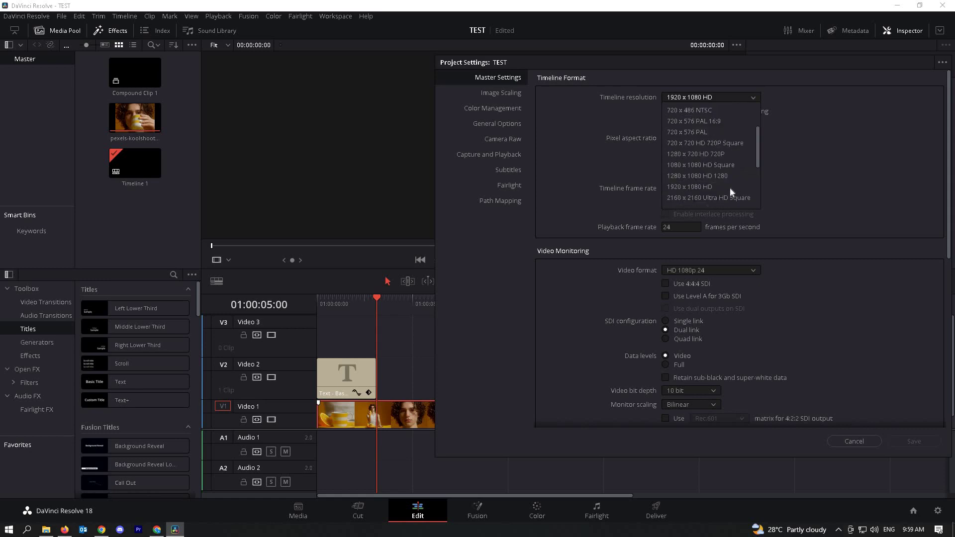
scroll(730, 188, "down", 1)
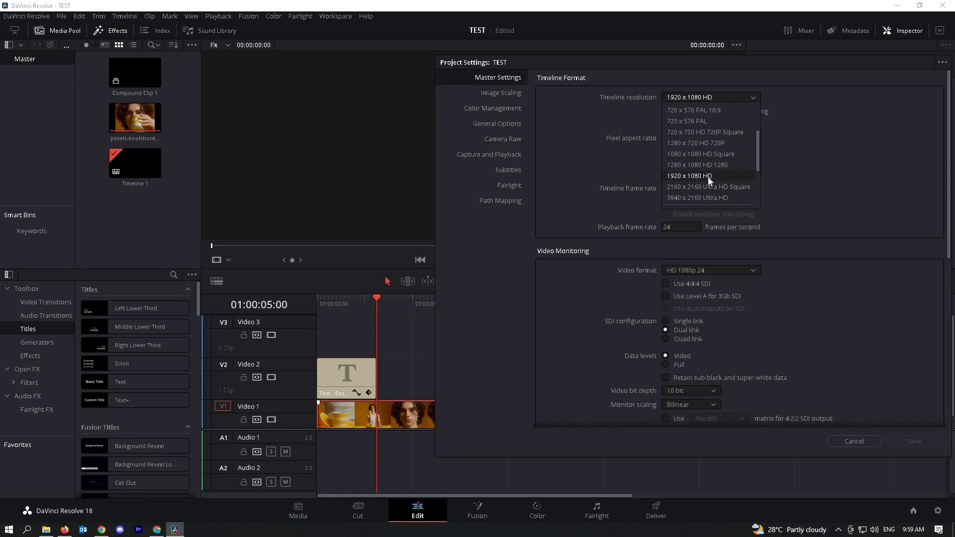
left_click(631, 175)
double_click(682, 227)
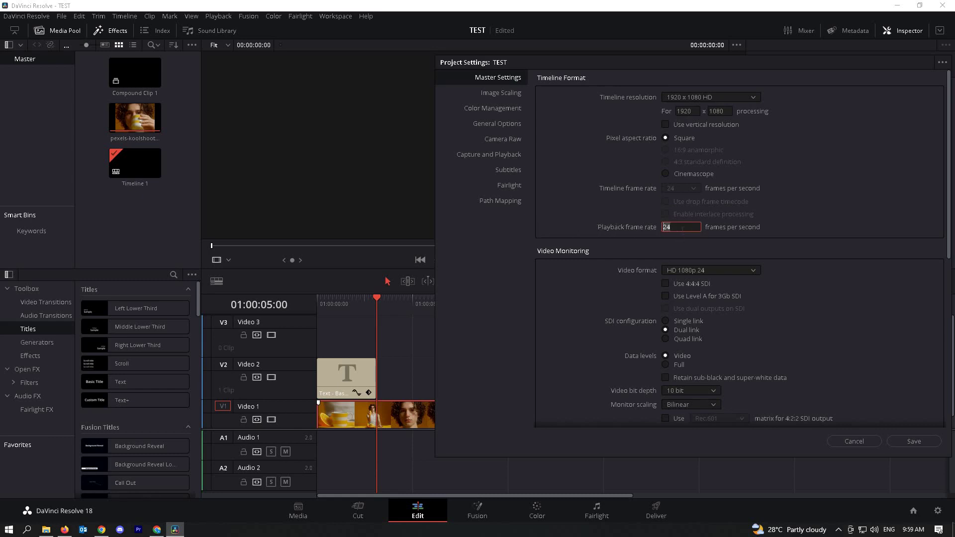
left_click_drag(645, 64, 585, 62)
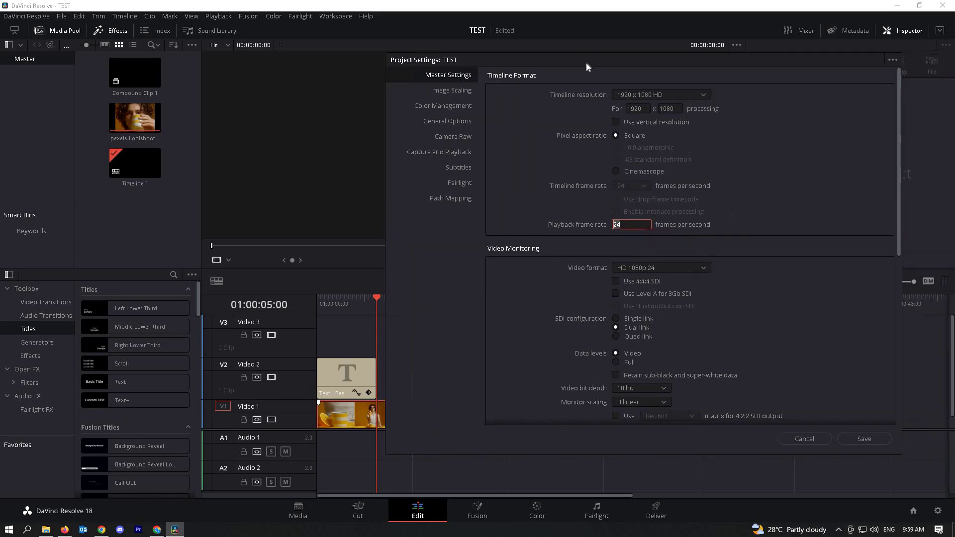
scroll(814, 281, "down", 2)
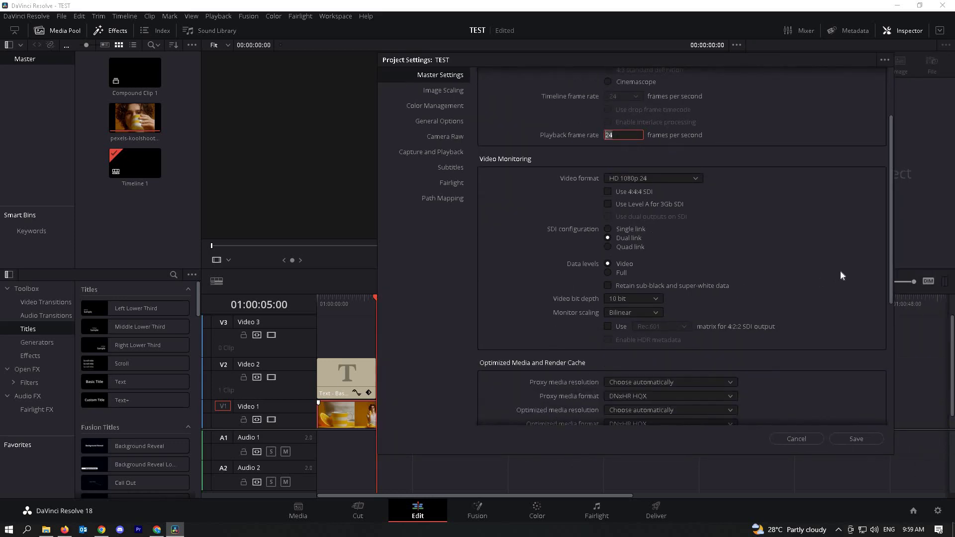
scroll(840, 276, "down", 1)
scroll(840, 276, "down", 1)
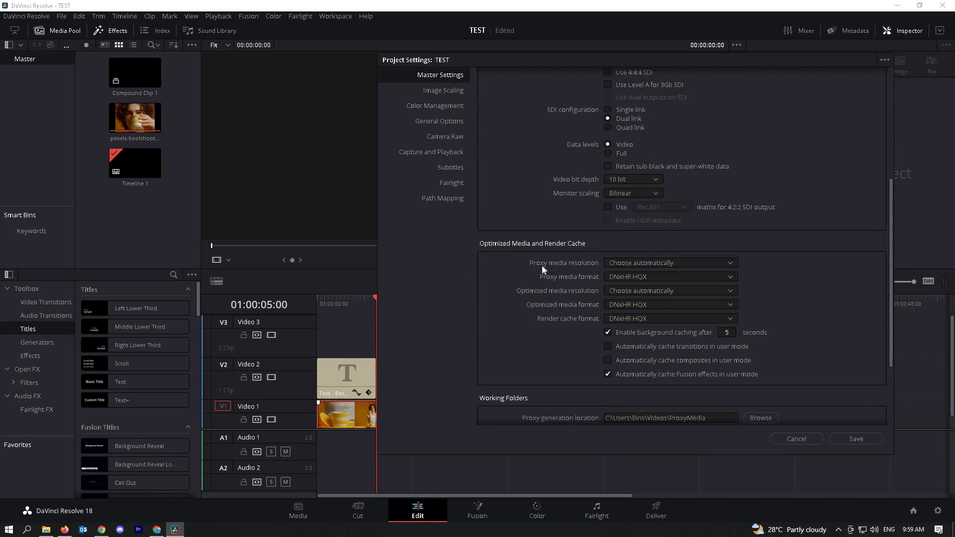
Set the proxy media resolution to Quarter
left_click(644, 263)
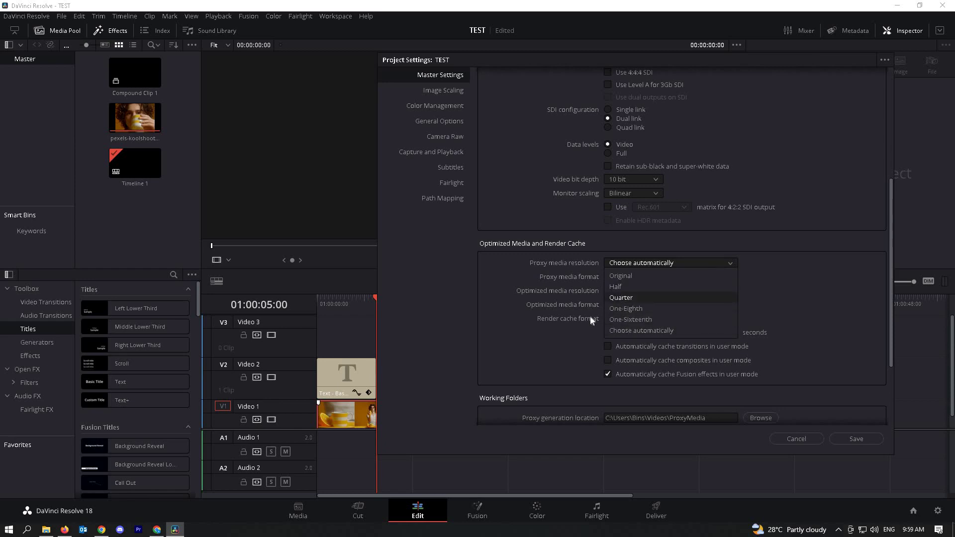
left_click(624, 298)
scroll(498, 343, "down", 2)
scroll(491, 342, "down", 1)
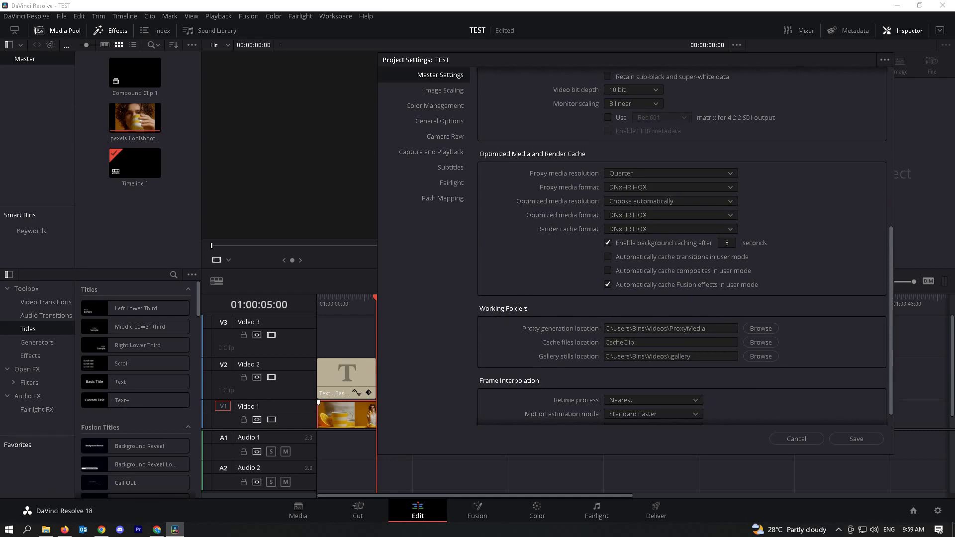
Check the proxy generation location path C:\Users\Bins\Videos\ProxyMedia
left_click(723, 329)
left_click_drag(706, 329, 588, 333)
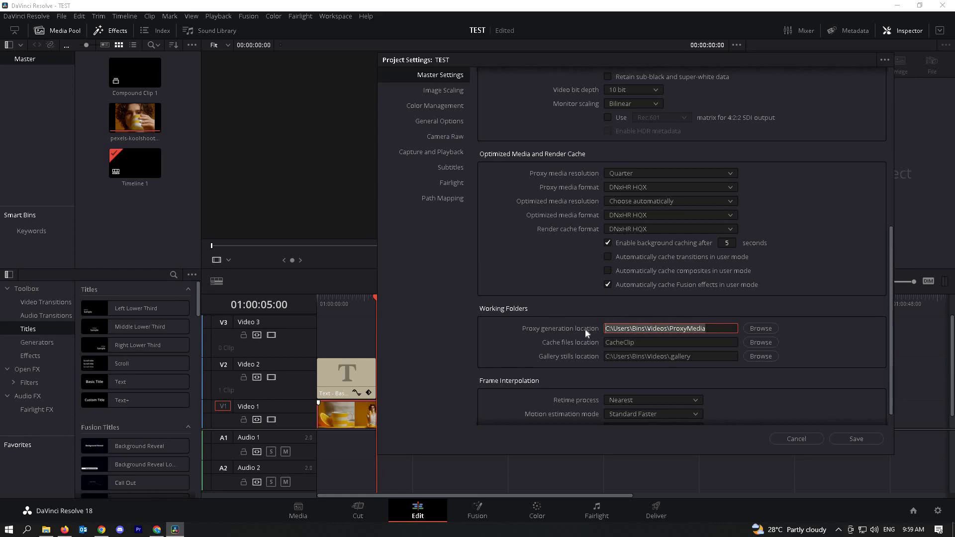
left_click(470, 344)
left_click_drag(706, 328, 502, 339)
left_click(825, 334)
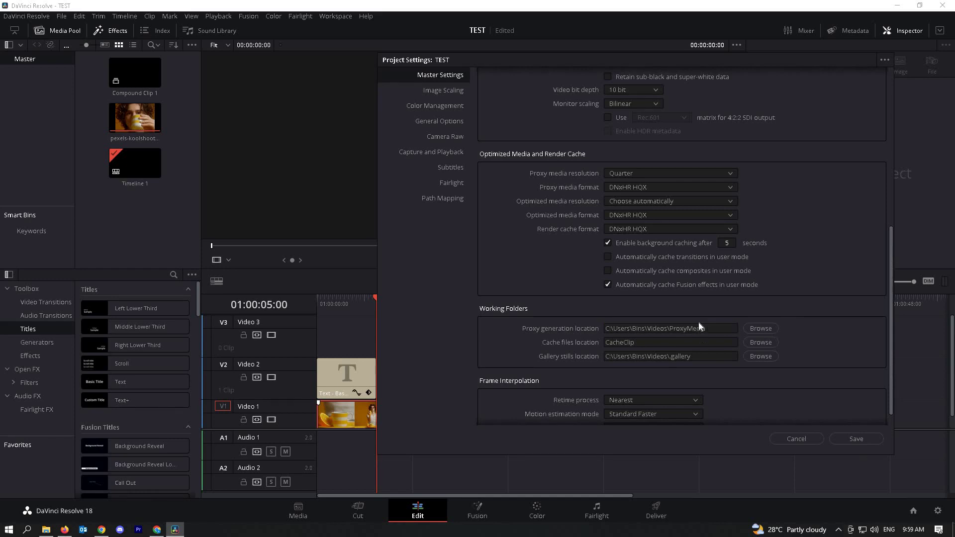
scroll(844, 347, "down", 1)
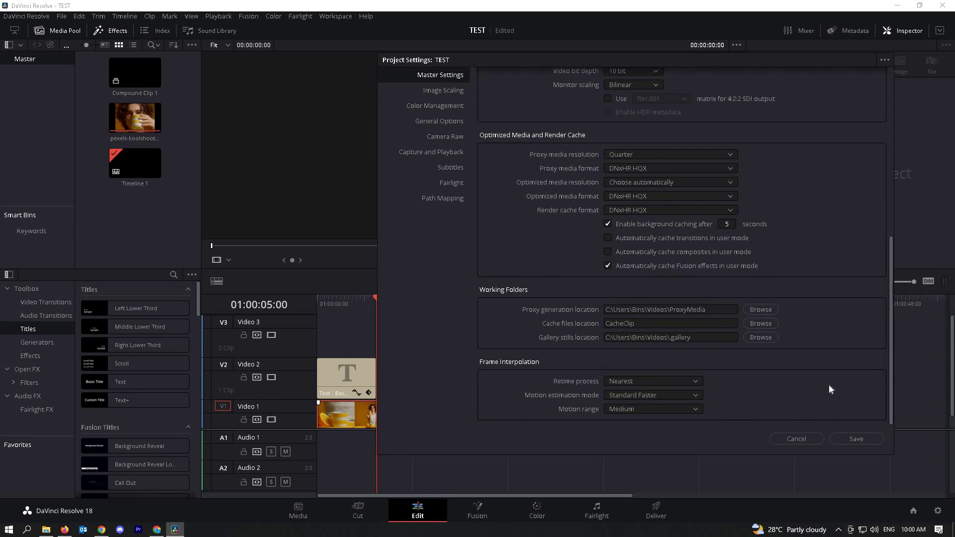
Save the project settings and generate proxy media for the pexels source clip
left_click(860, 439)
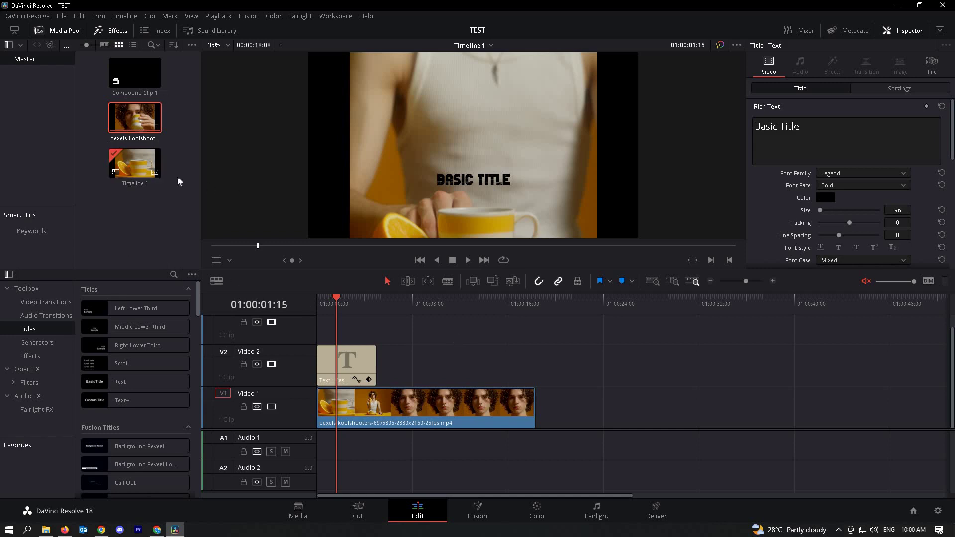
mouse_move(135, 117)
left_click(146, 114)
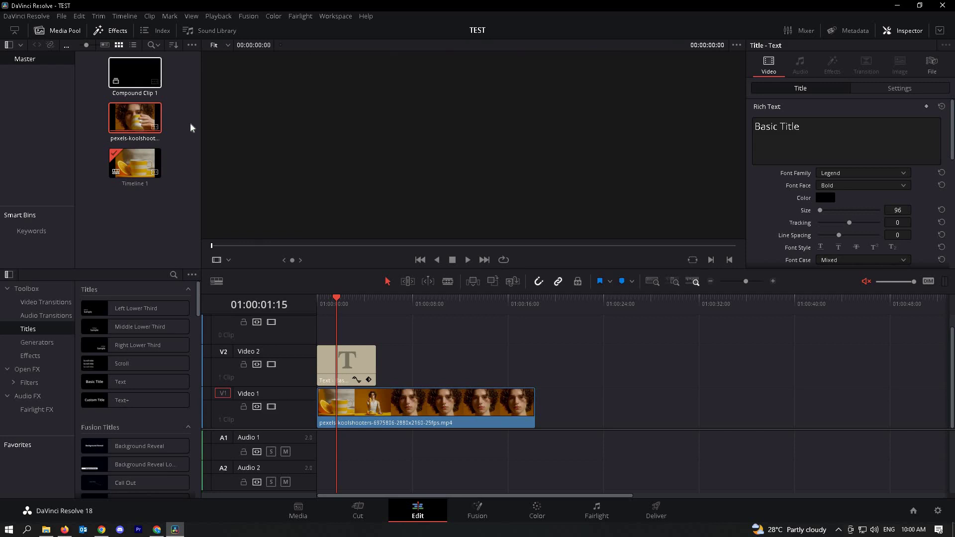
right_click(126, 121)
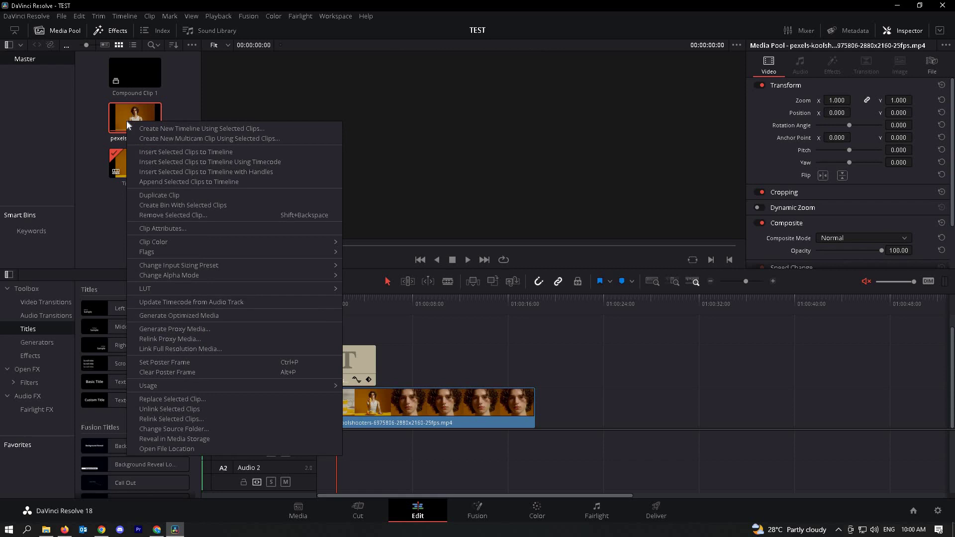
left_click(197, 331)
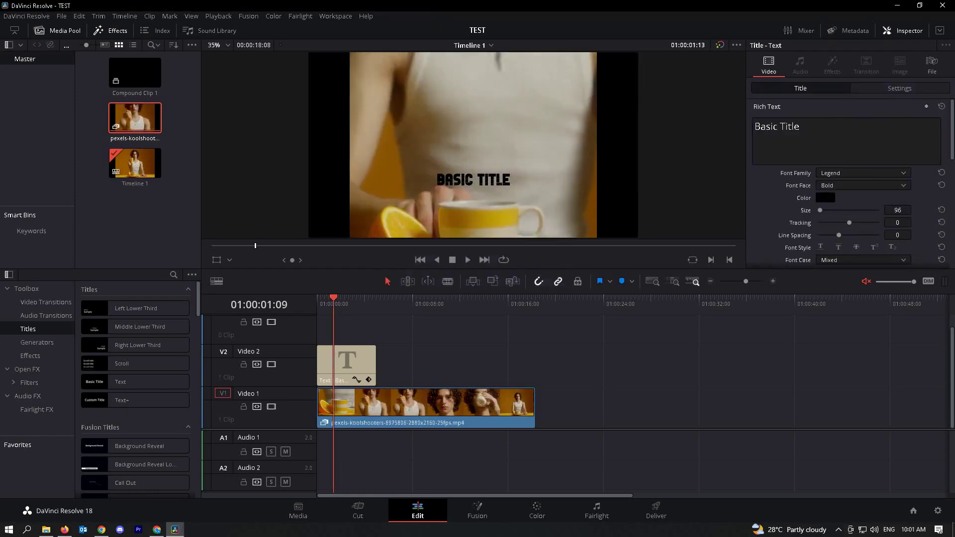
Scrub the timeline start and bring up the Playback menu's render cache choices
left_click(320, 299)
mouse_move(321, 299)
left_mouse_down()
mouse_move(339, 301)
mouse_move(322, 301)
mouse_move(234, 236)
left_mouse_up()
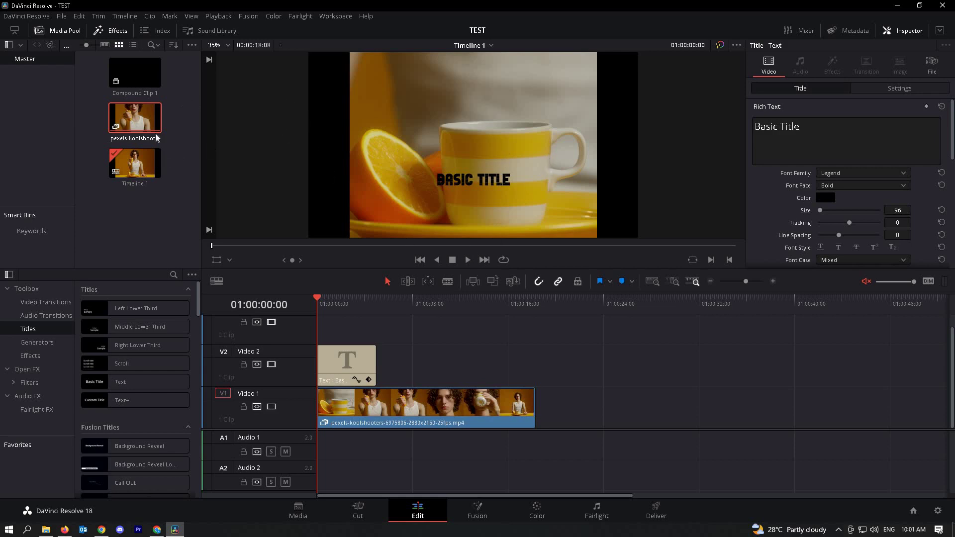
key("q")
left_click(218, 18)
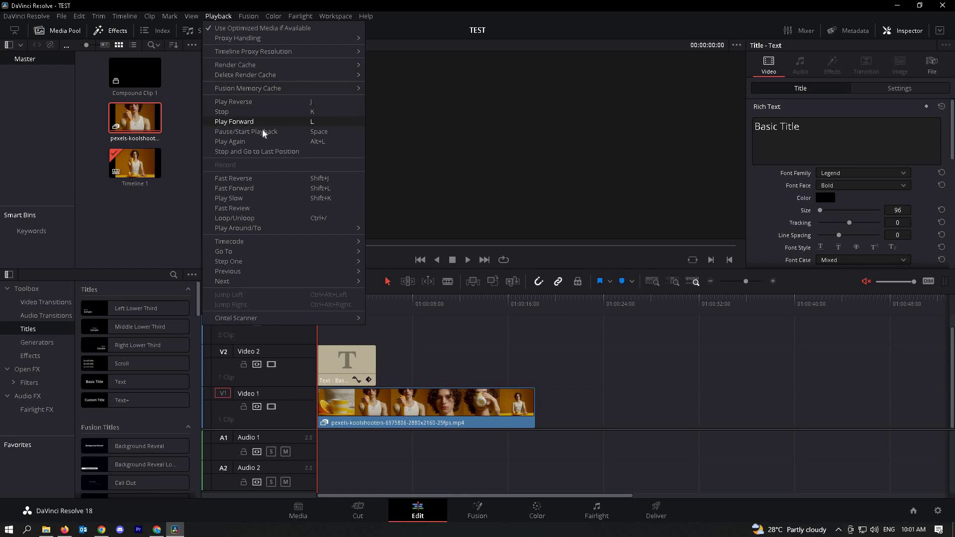
mouse_move(236, 66)
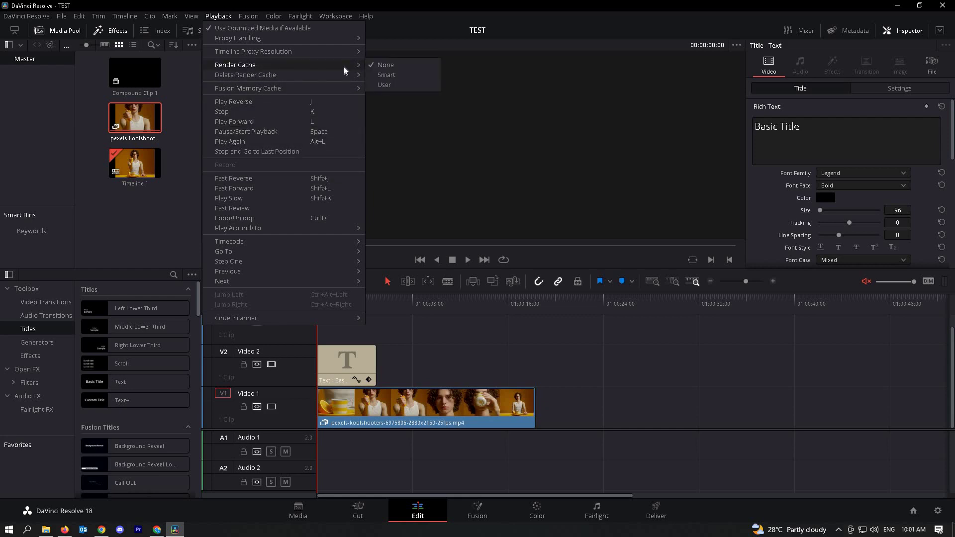
Set the render cache to Smart and play the timeline with the title clip from the start
left_click(387, 75)
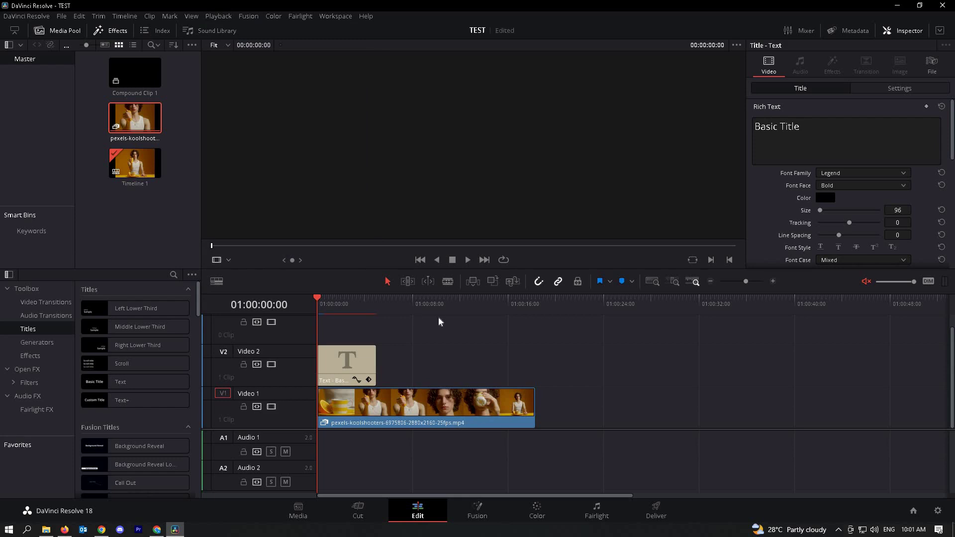
left_click(317, 295)
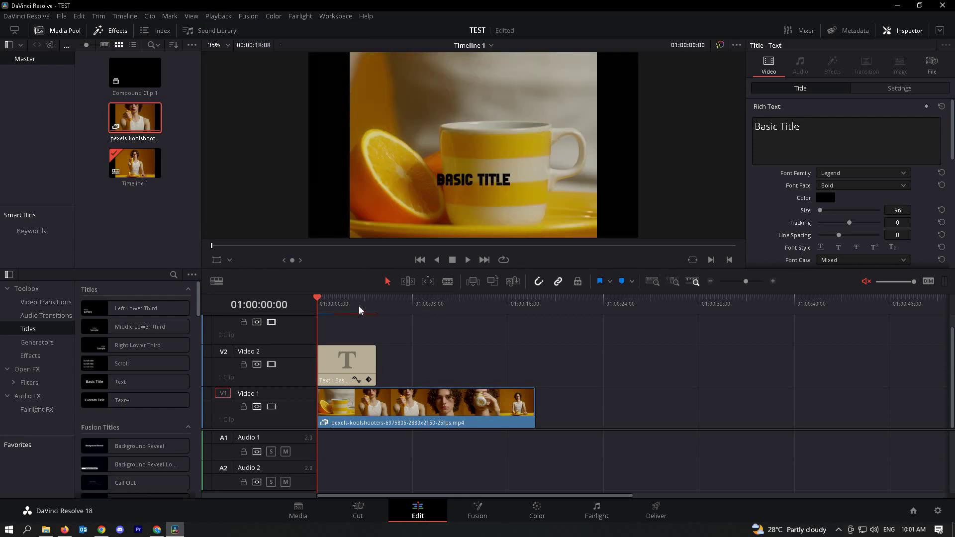
left_click(335, 359)
left_click(466, 261)
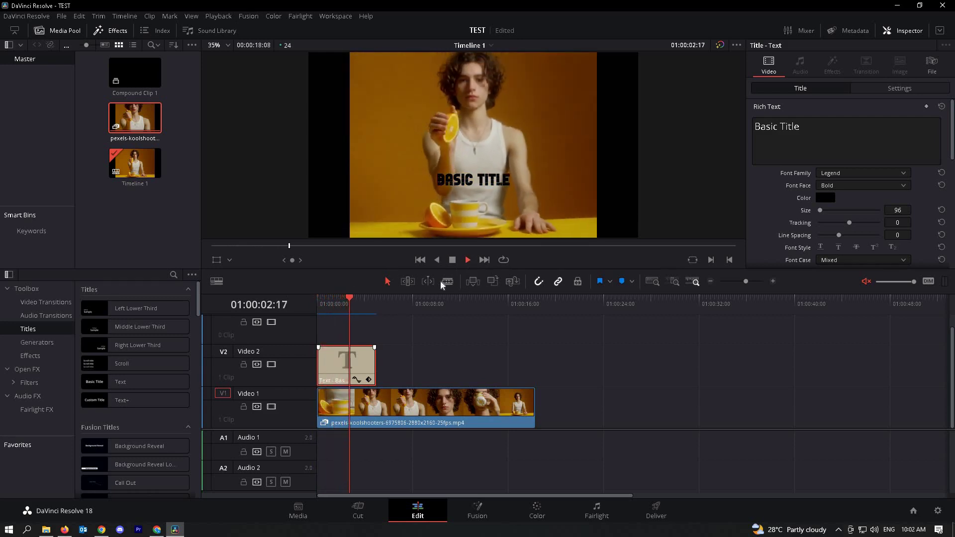
left_click(359, 298)
left_click_drag(356, 295, 333, 300)
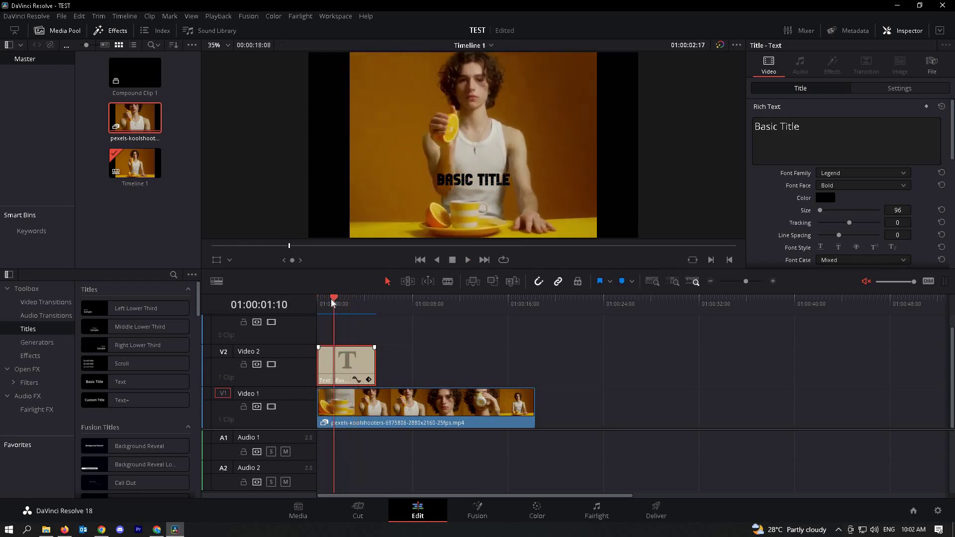